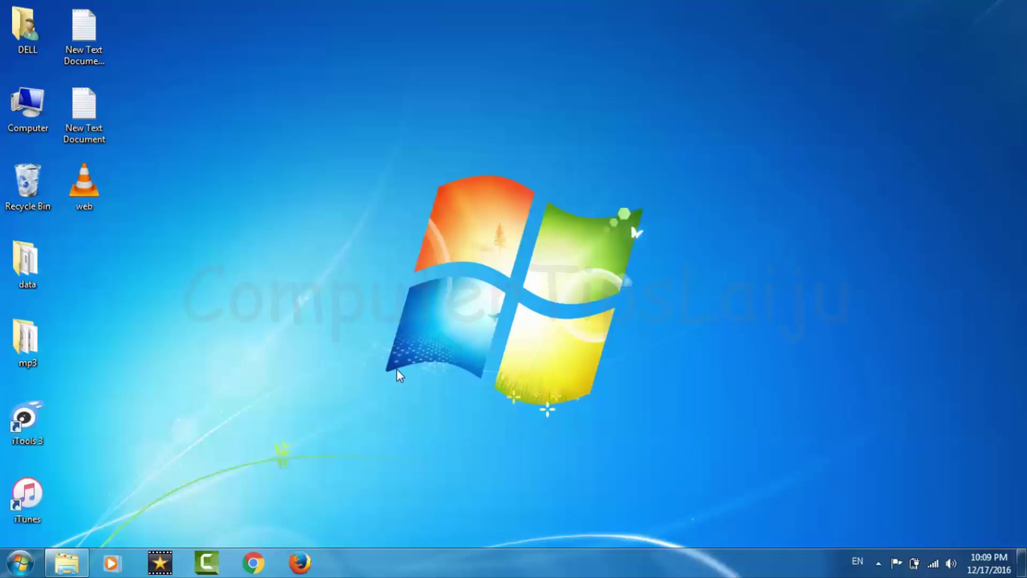
Step: Launch Firefox and load youtube.com
click(300, 562)
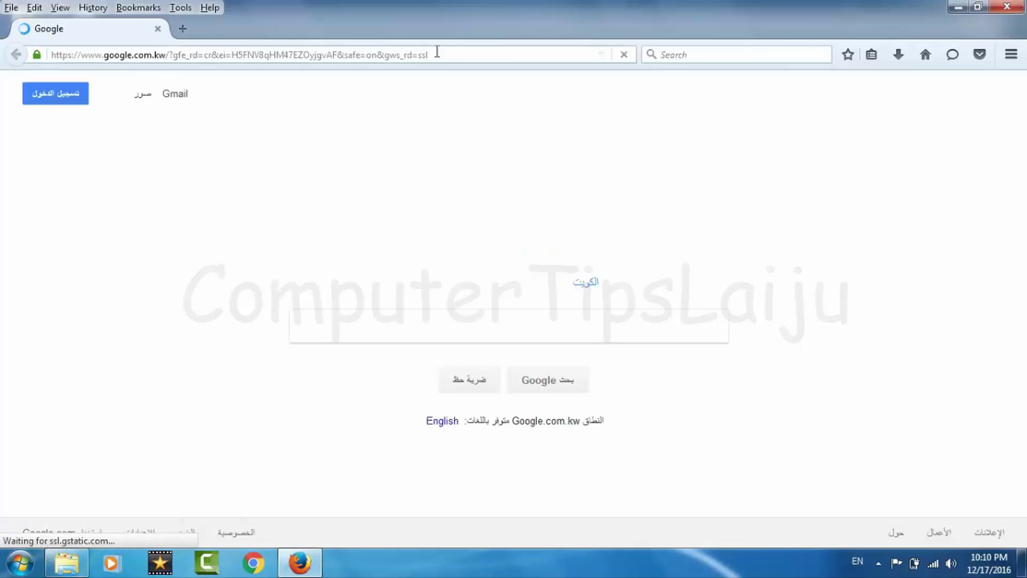
click(449, 58)
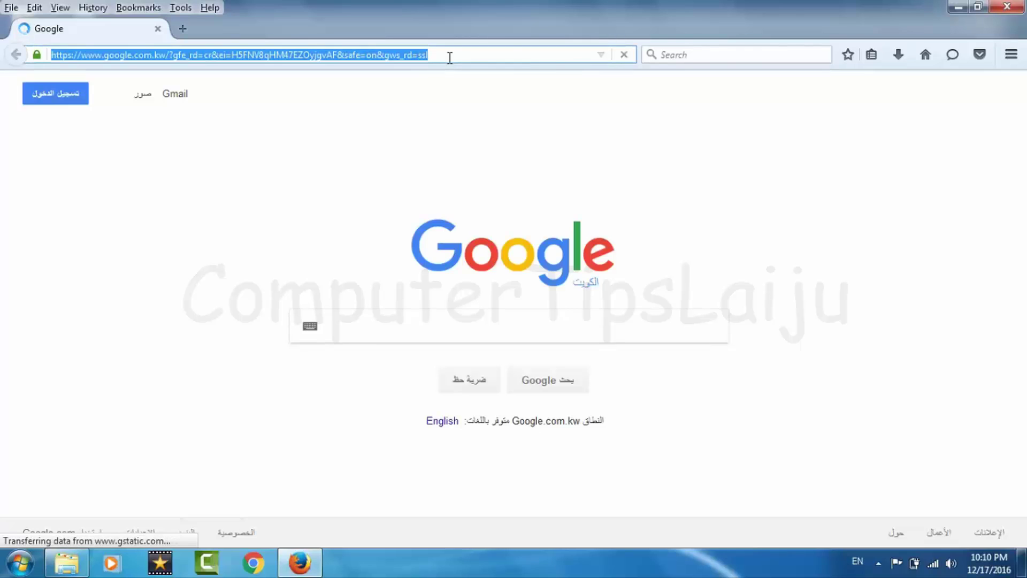
text(you)
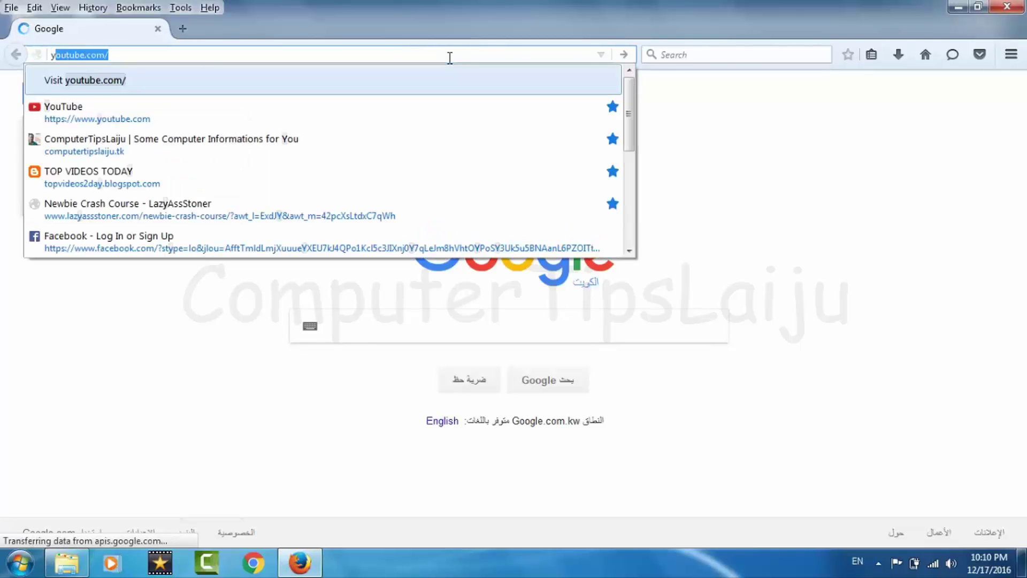
text(tube)
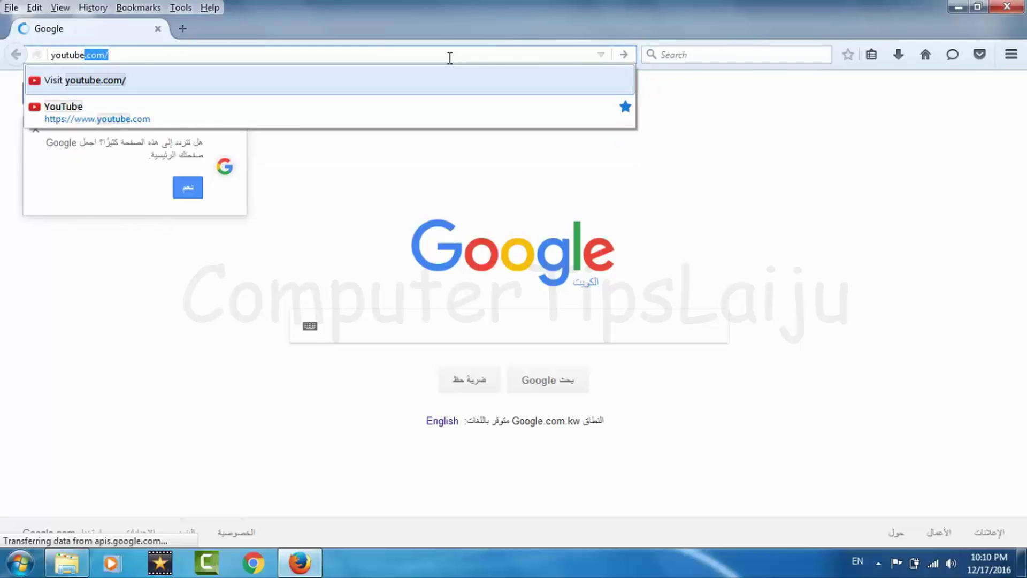
key(Return)
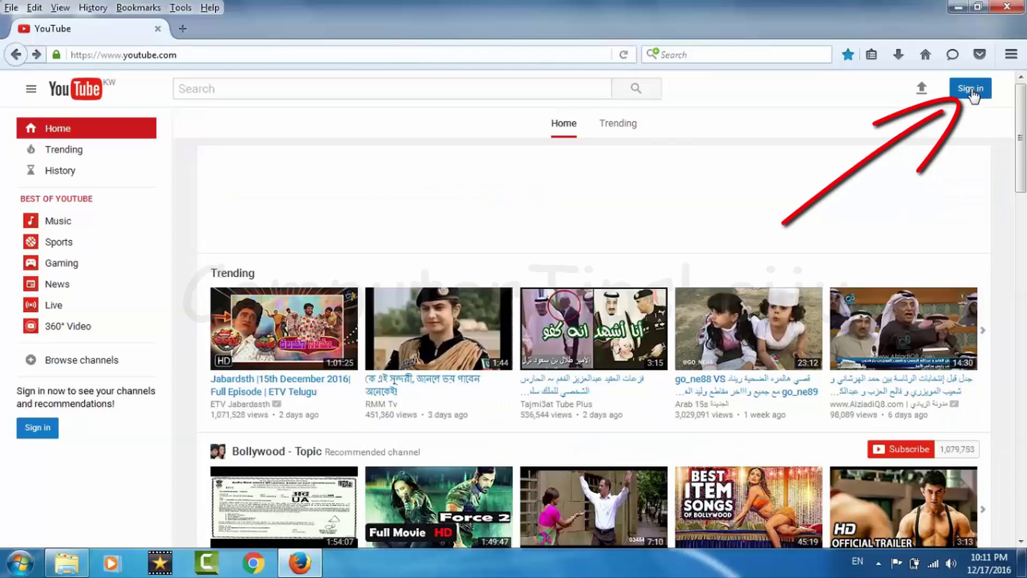
Step: Sign in with the account e-mail and password, leaving Stay signed in unchecked
click(973, 95)
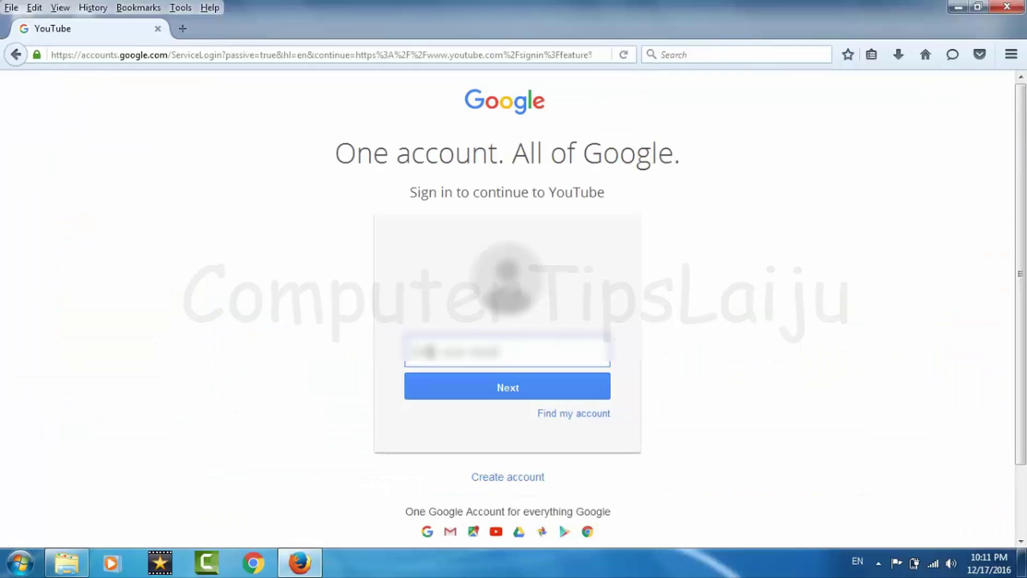
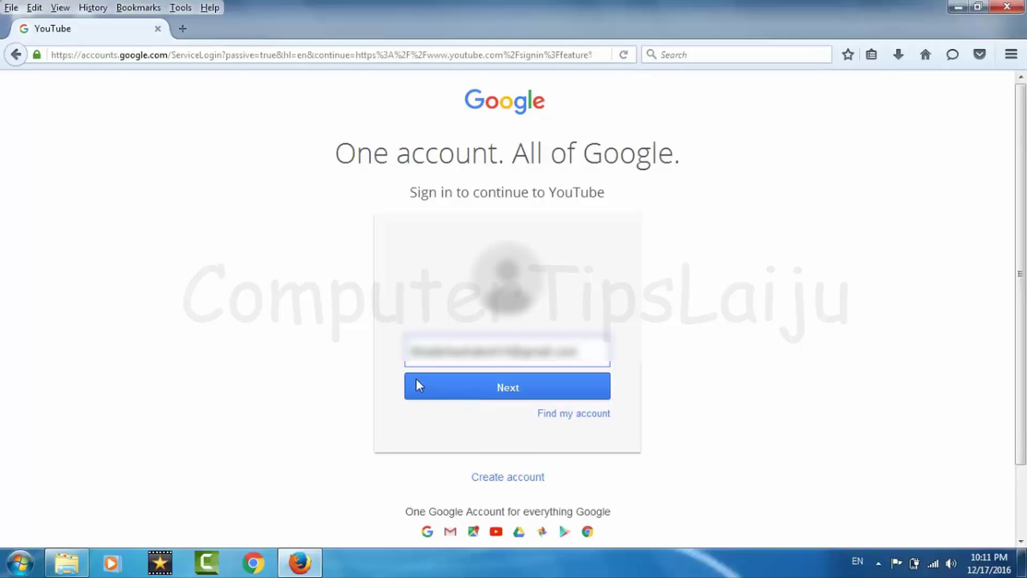
click(503, 389)
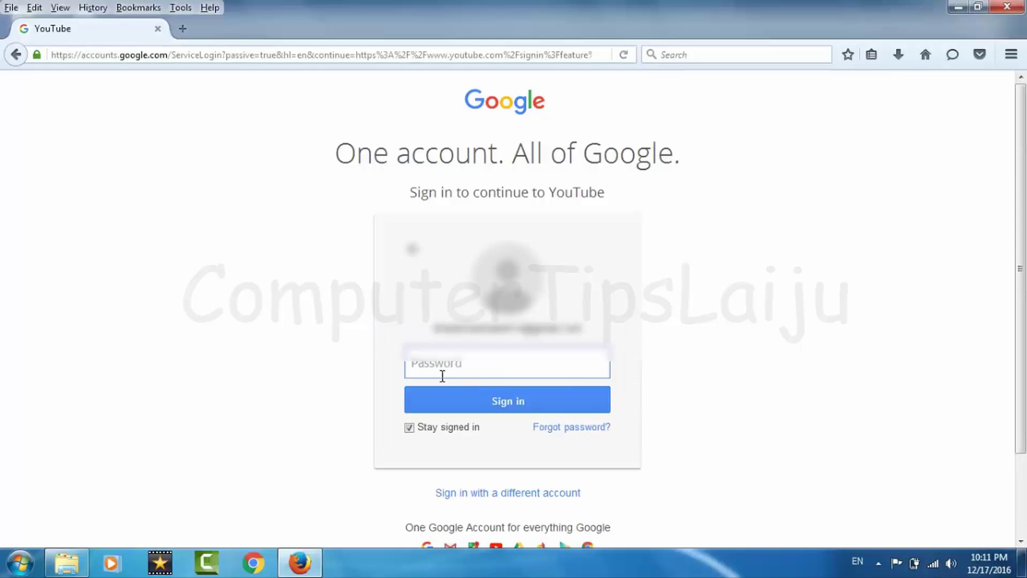
click(409, 427)
click(439, 366)
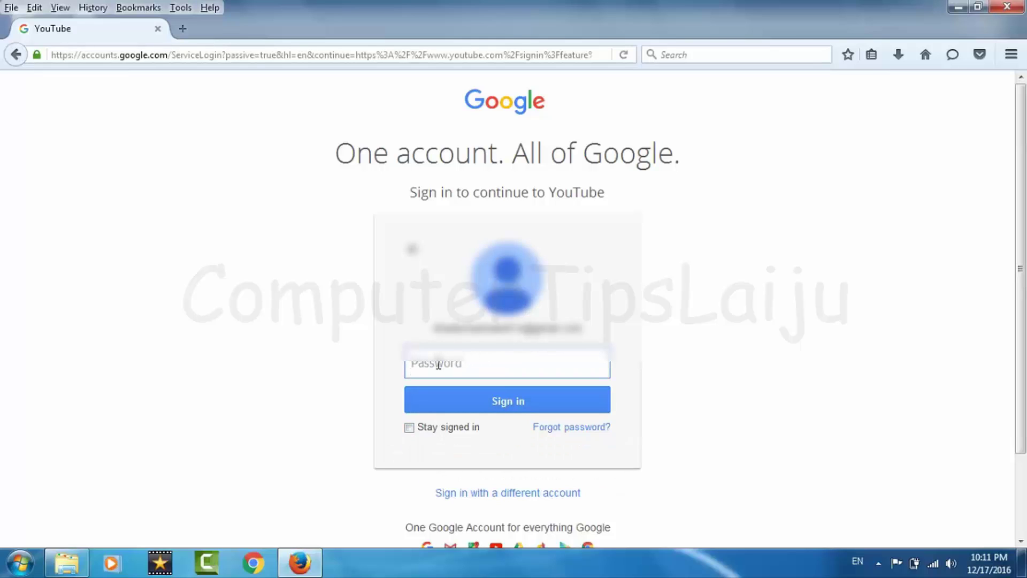
text(●●●●●●●●●●●)
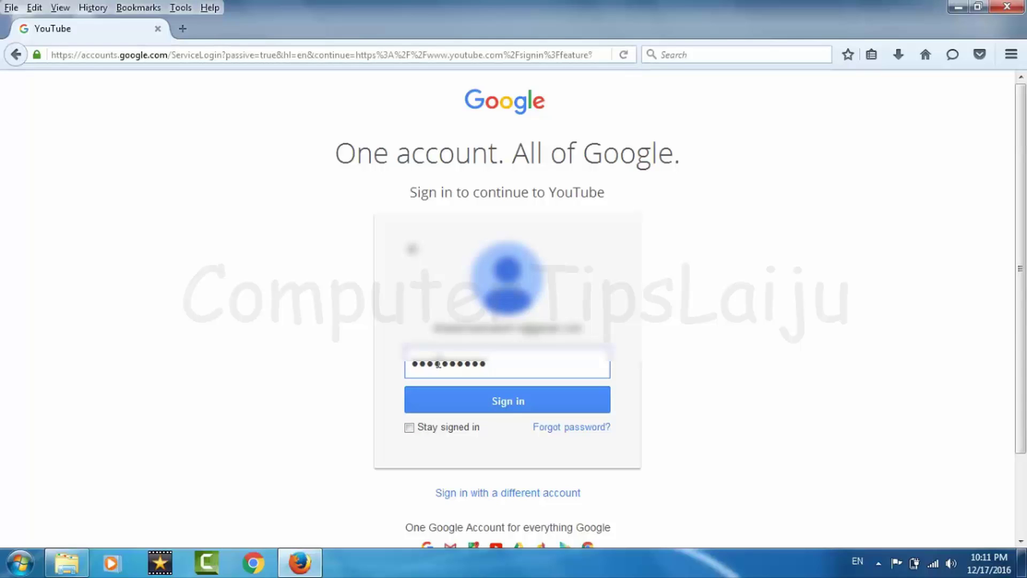
click(508, 404)
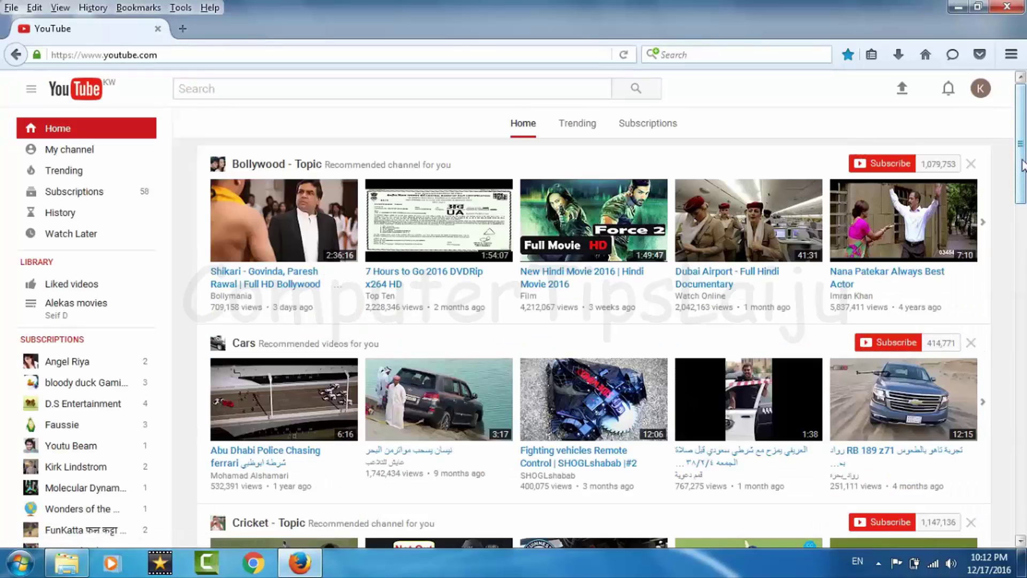
Step: Set Restricted Mode to On from the page footer and save it
drag(1022, 164, 1021, 546)
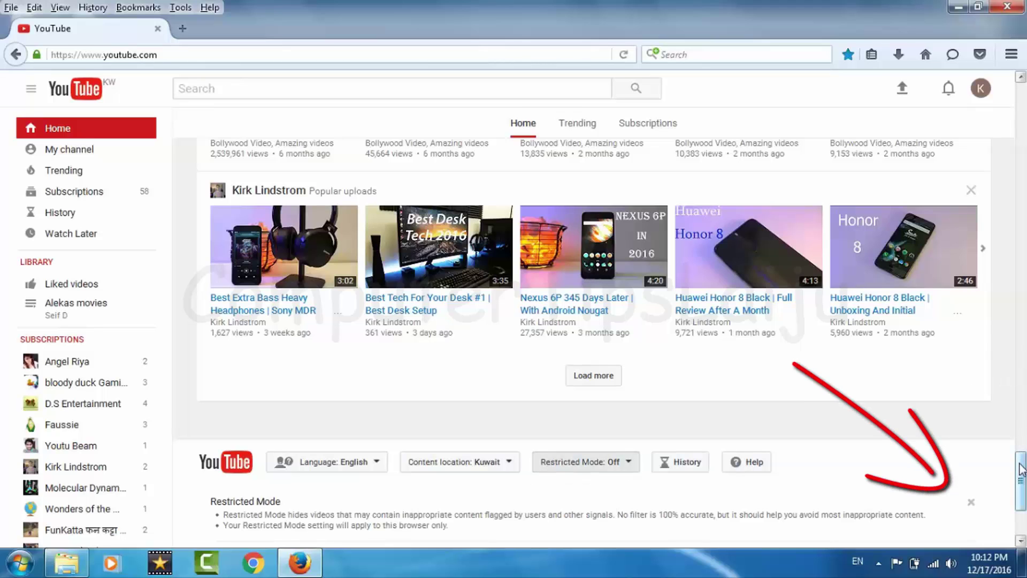
drag(1020, 470, 1020, 490)
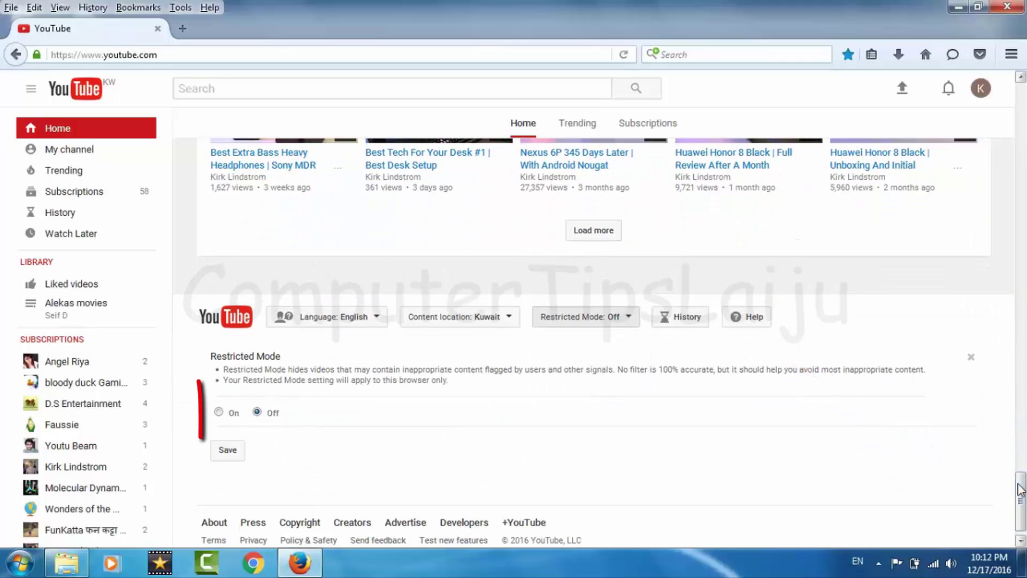
click(219, 412)
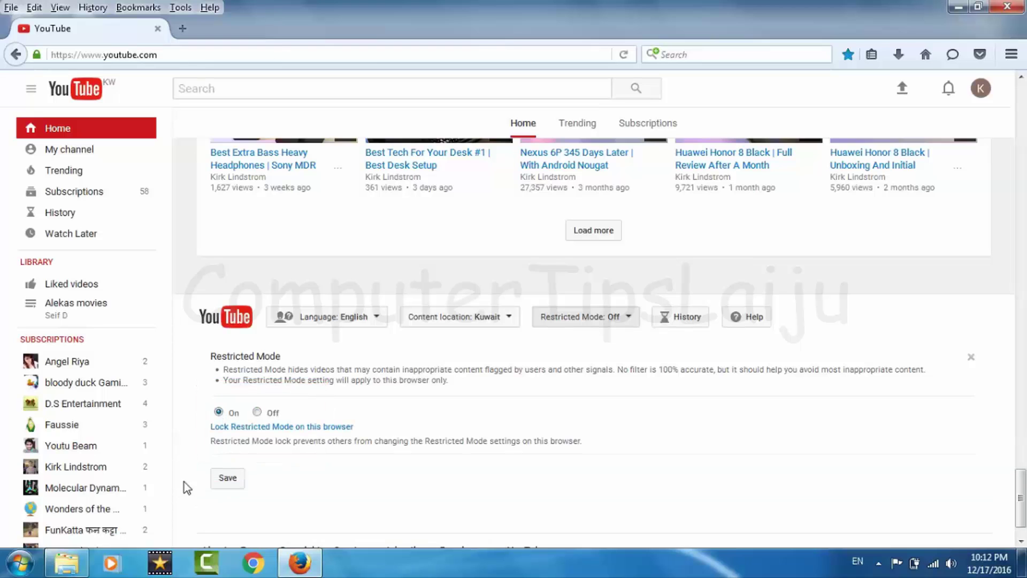
click(228, 479)
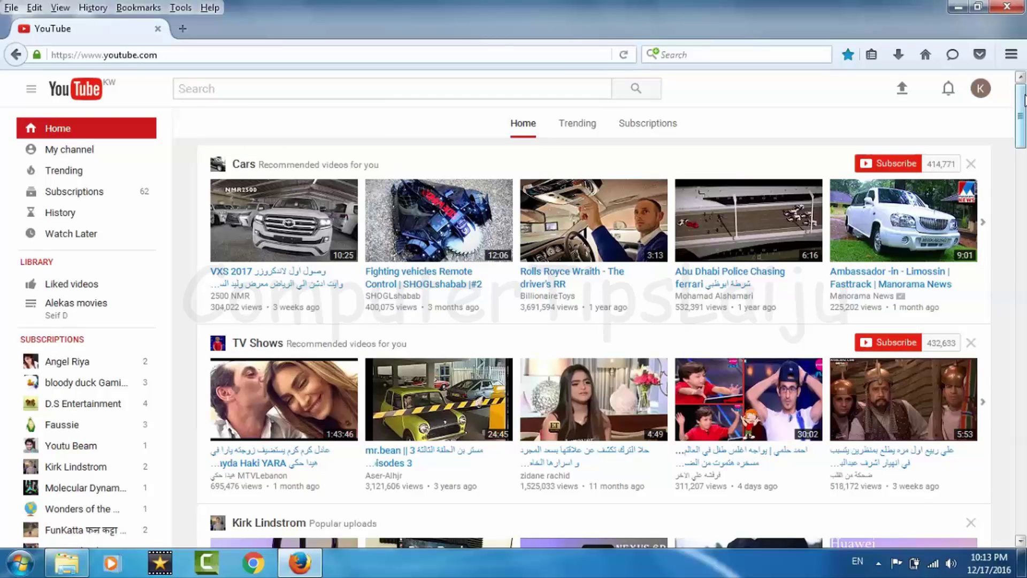
Step: Reopen the footer's Restricted Mode panel, confirming it is On with a lock option
drag(1022, 102, 1001, 506)
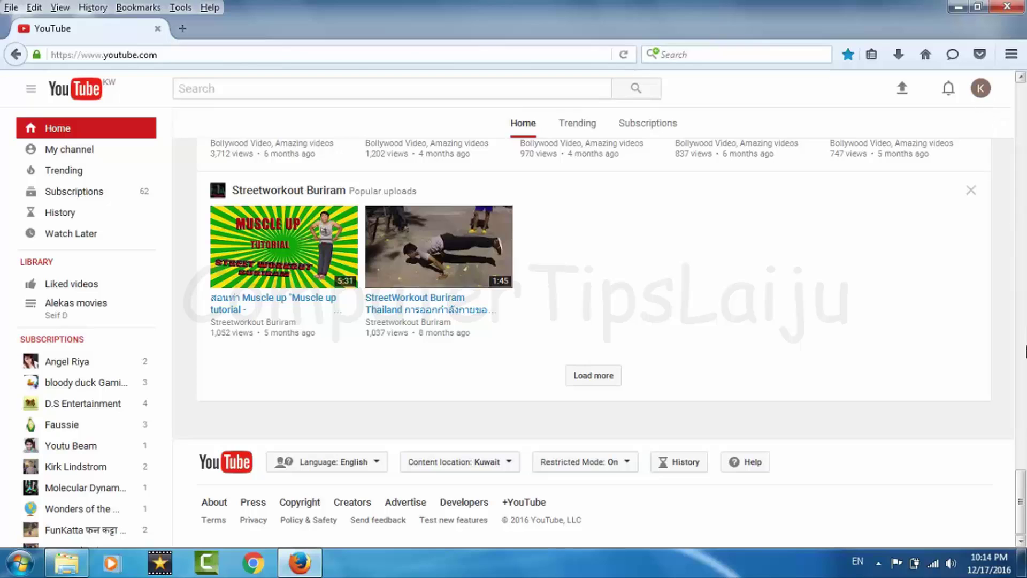
click(603, 468)
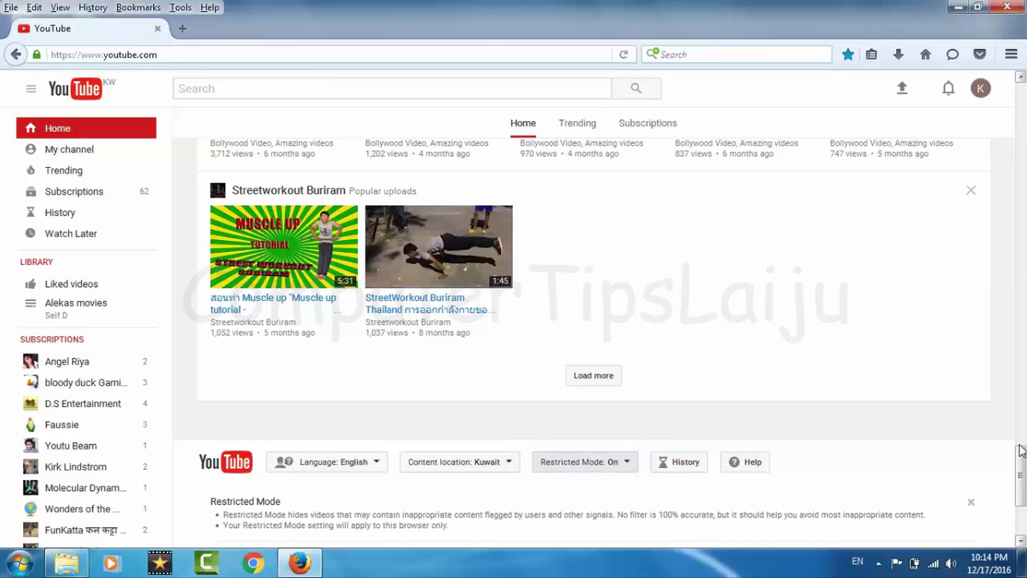
drag(1021, 463, 1022, 491)
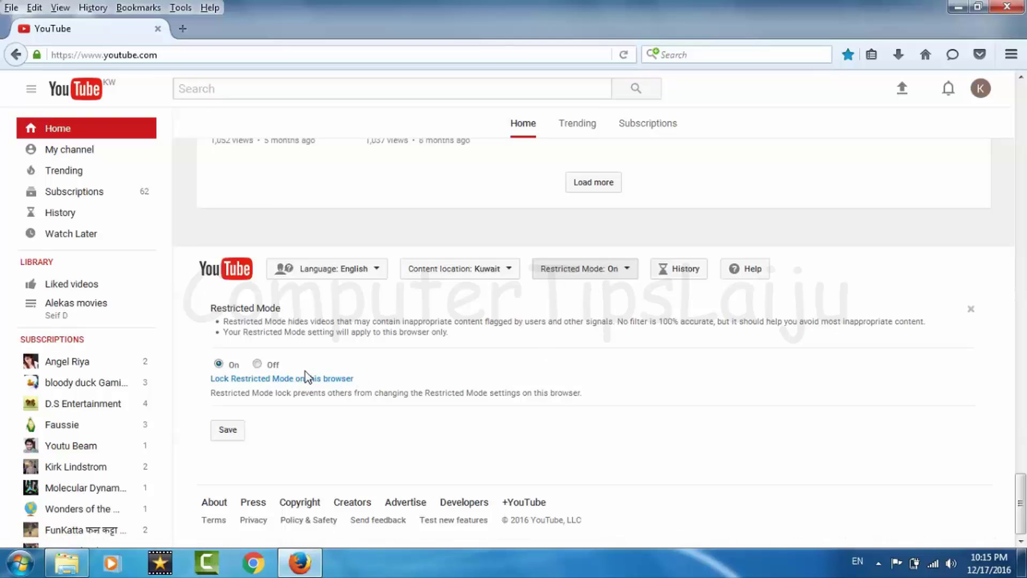
Step: Lock Restricted Mode on this browser, confirming with the account password
click(279, 379)
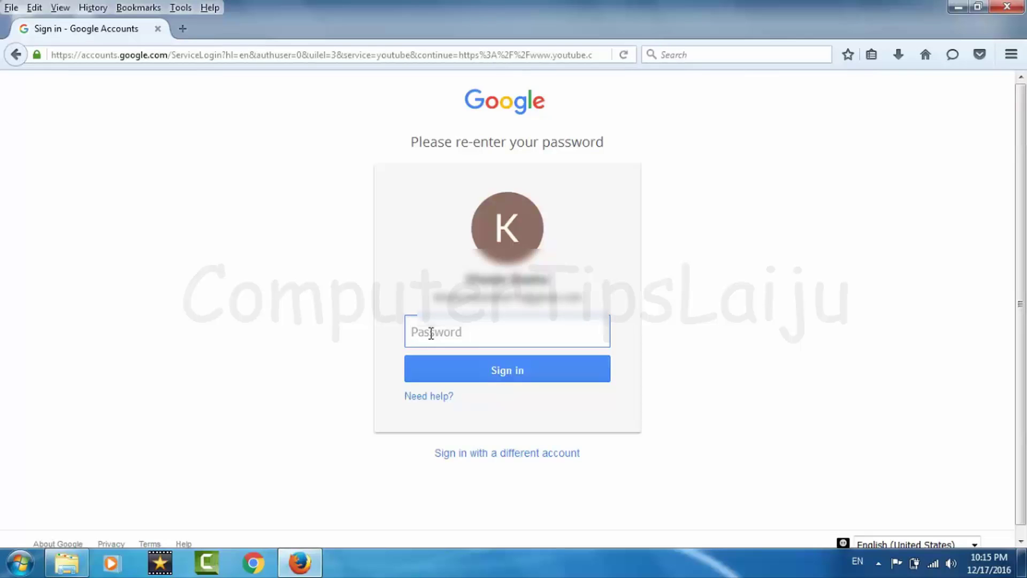
key(ctrl+v)
click(495, 368)
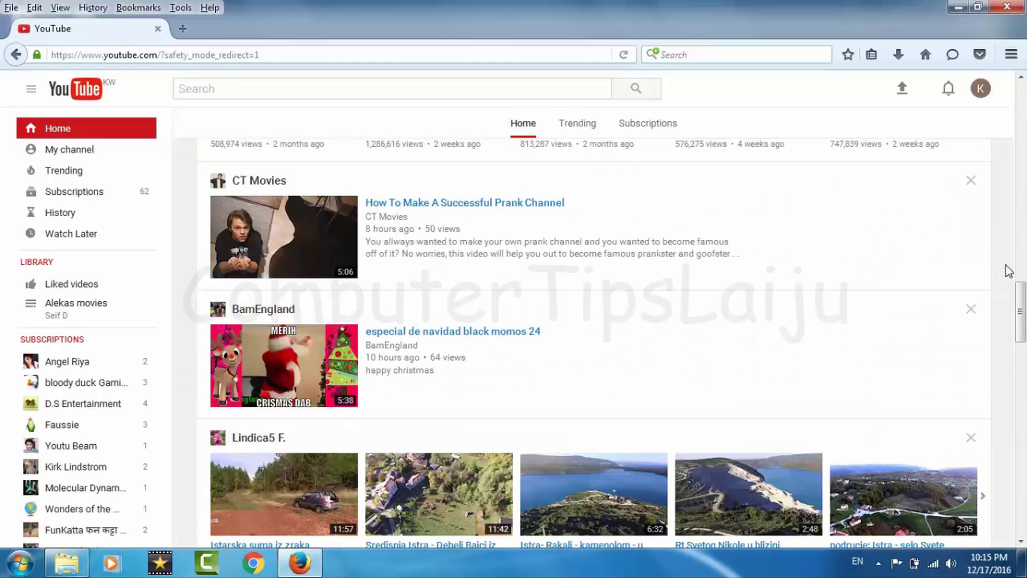
drag(1020, 291, 1018, 484)
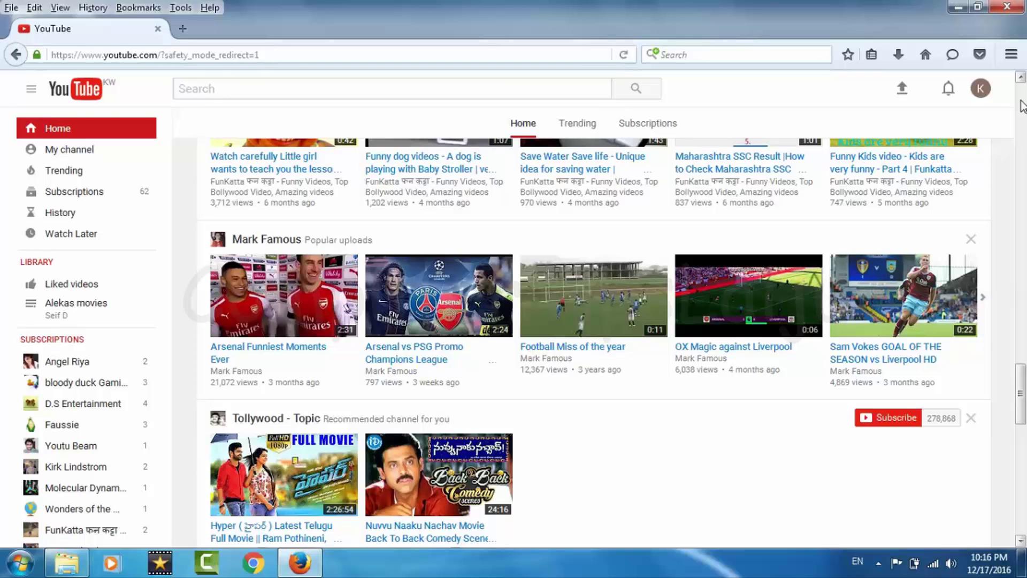
Step: Sign out of YouTube from the avatar's account menu
scroll(1022, 104, up, 15)
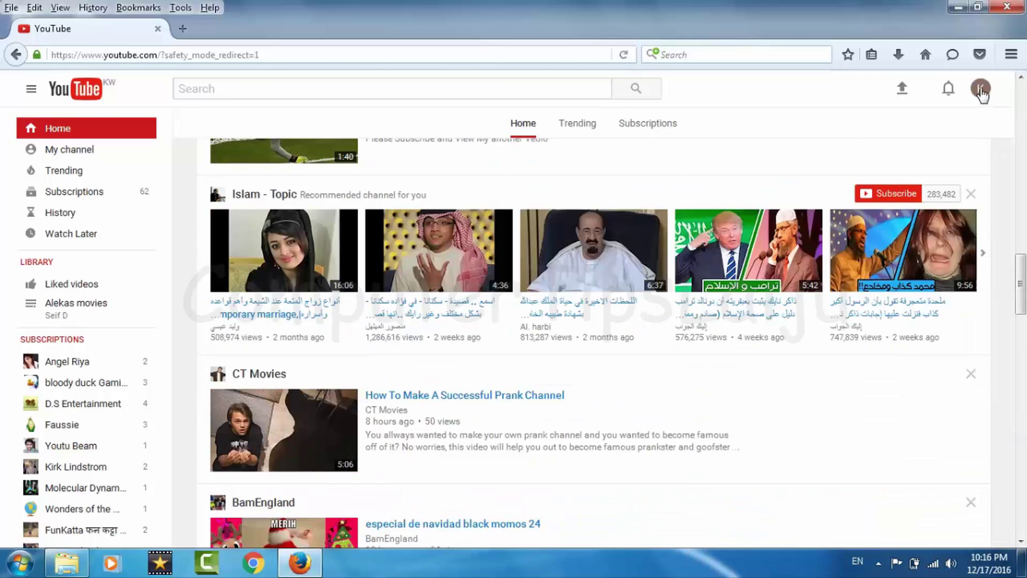
click(982, 91)
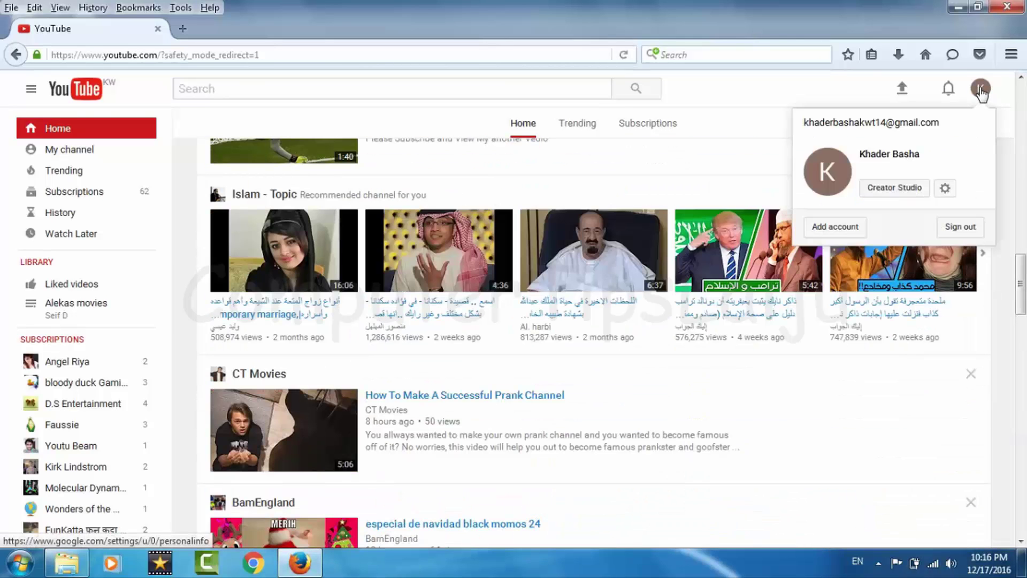
click(960, 229)
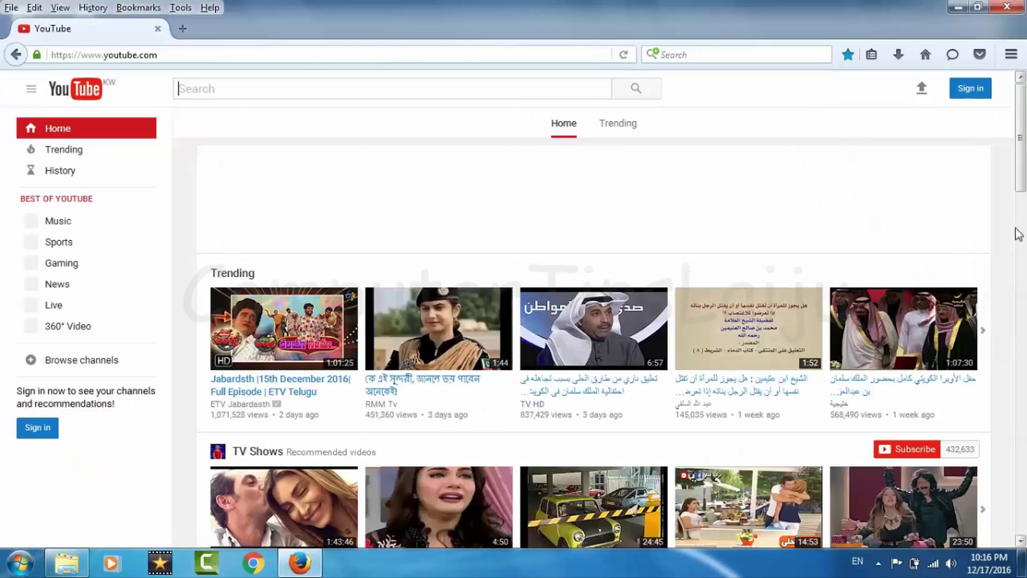
Step: Open the footer's Restricted Mode panel to confirm it is On and locked while signed out
drag(1020, 158, 998, 369)
scroll(998, 369, down, 15)
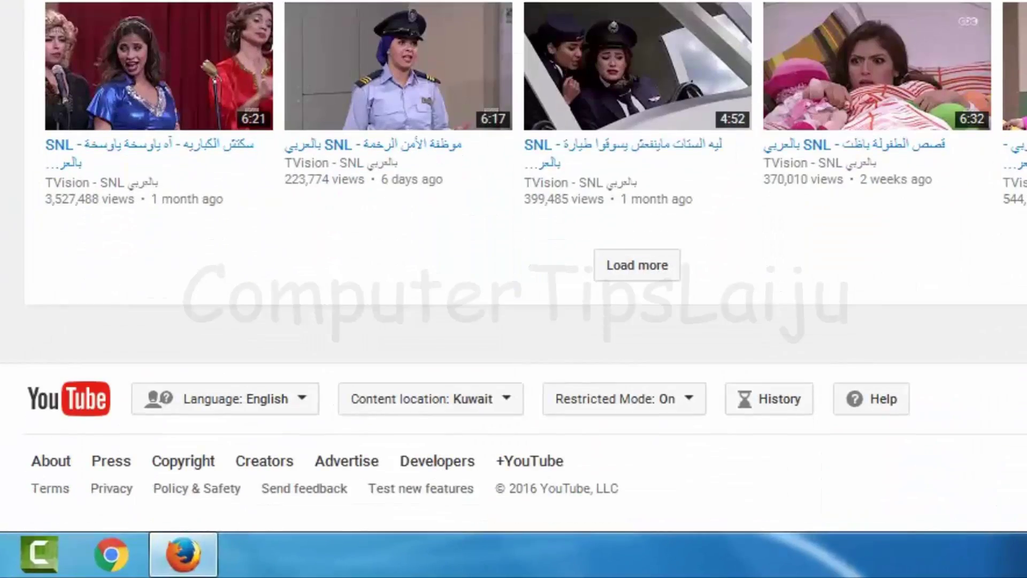
click(630, 410)
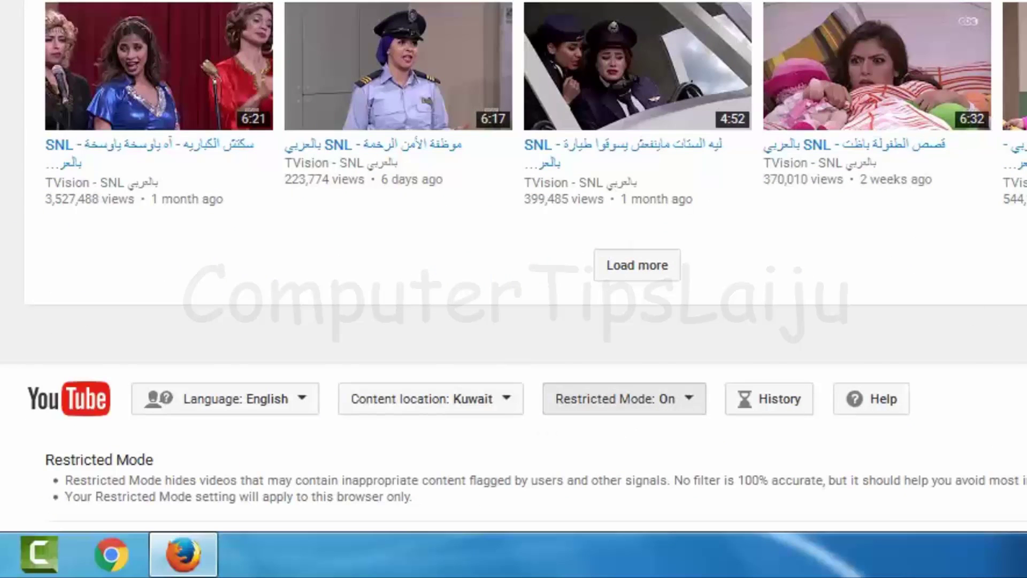
scroll(513, 289, down, 3)
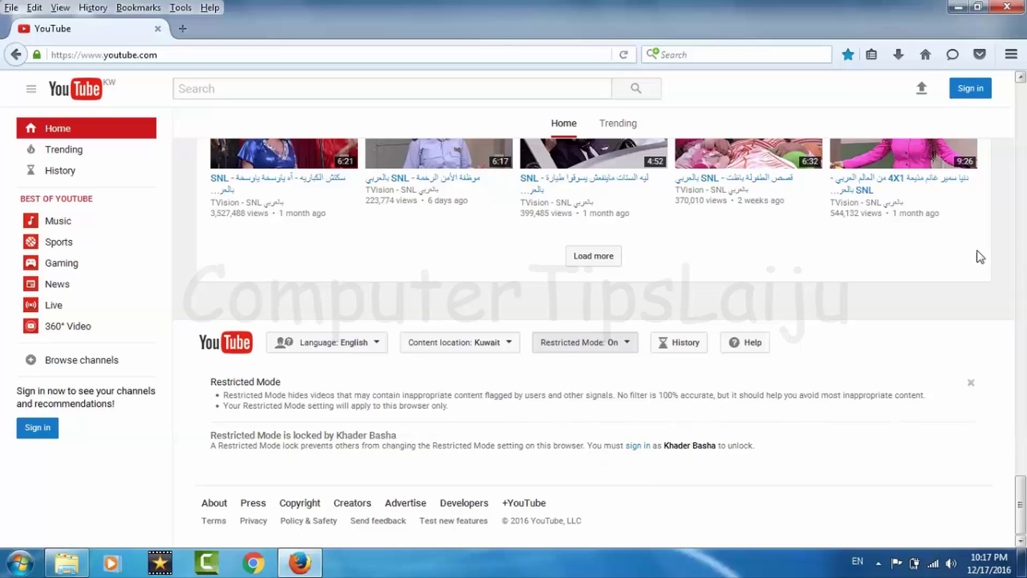
Step: Page through the filtered signed-out home feed, then close Firefox
click(1023, 122)
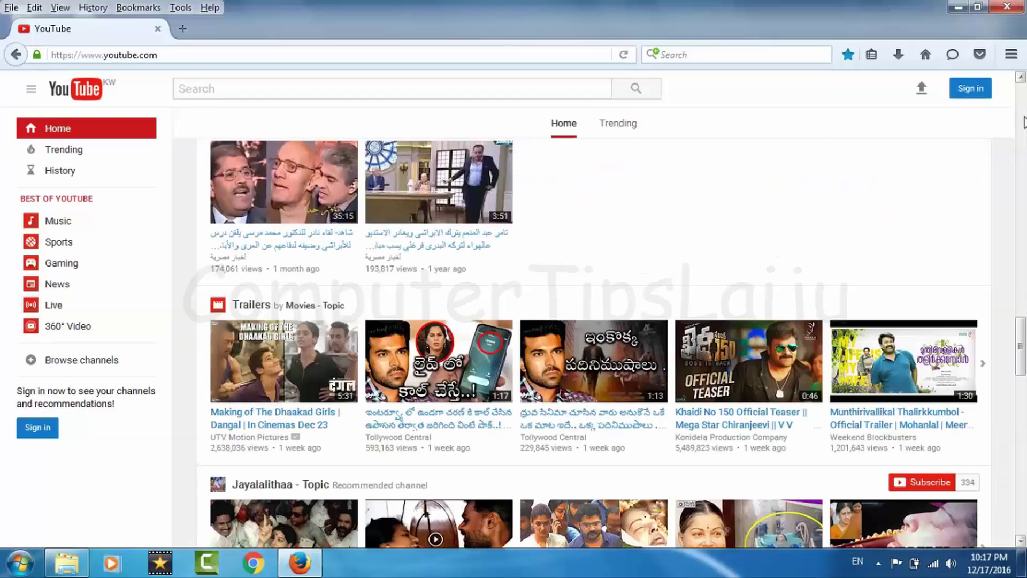
click(1023, 107)
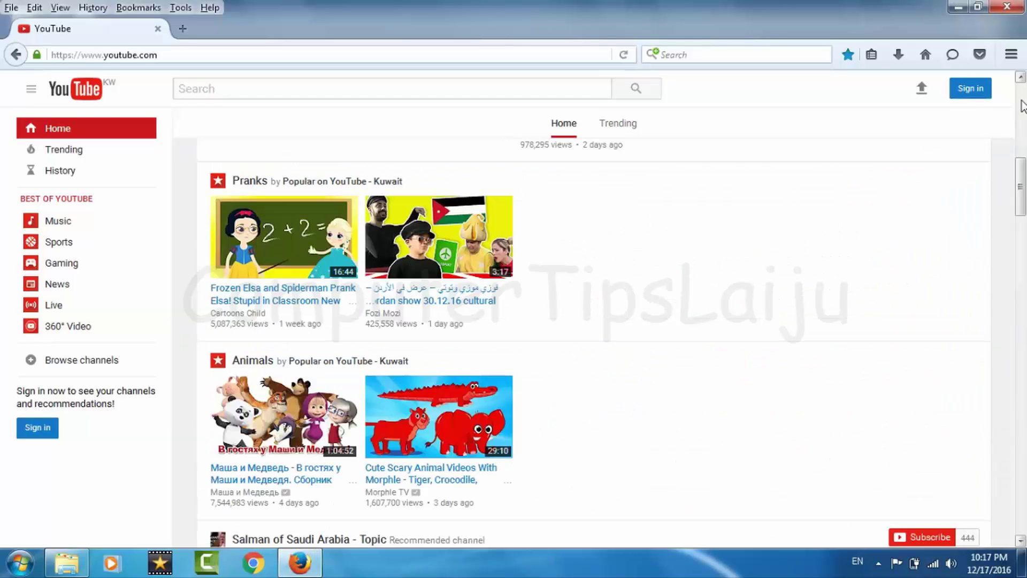
click(1021, 353)
click(1022, 374)
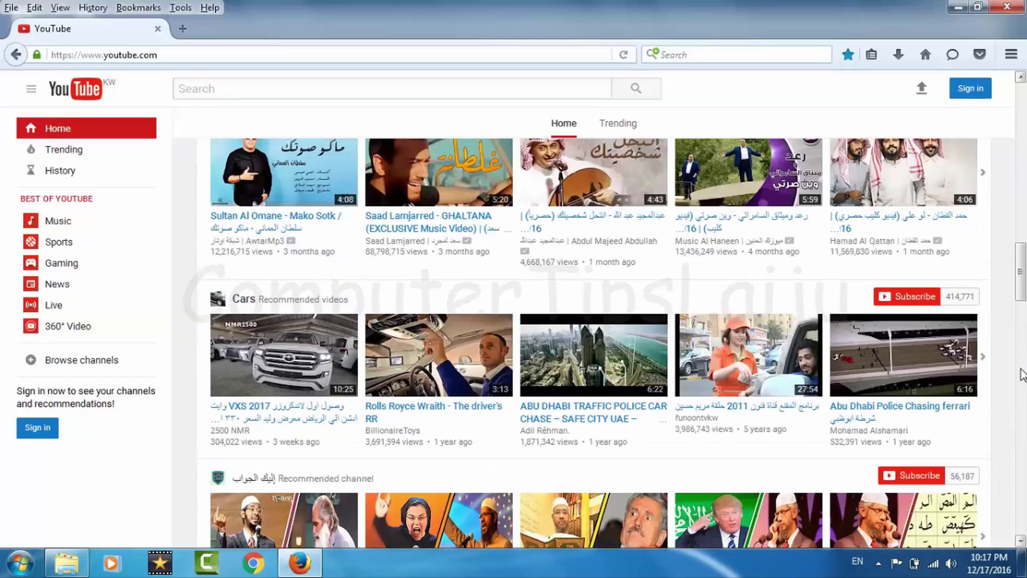
click(1022, 449)
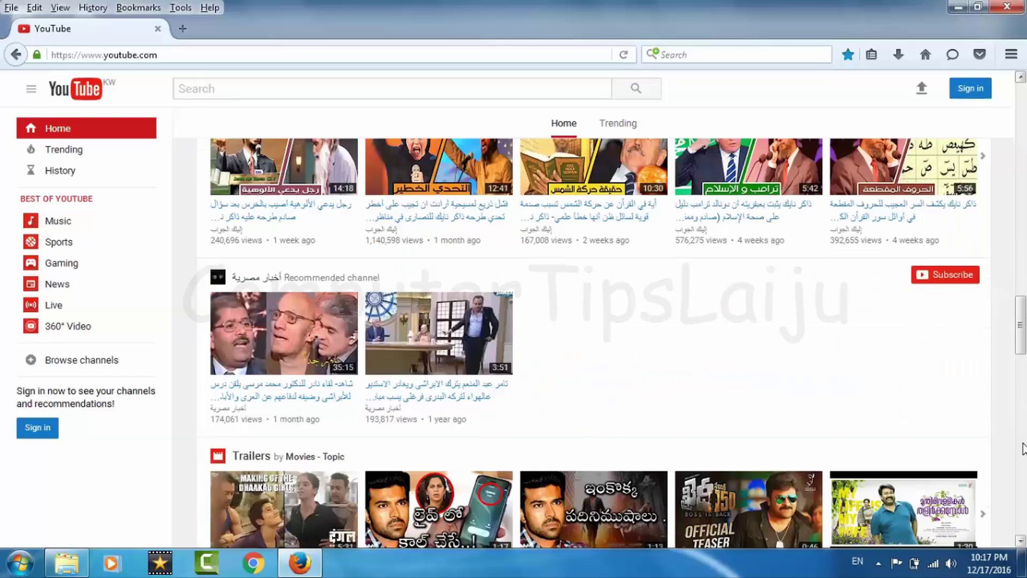
click(1023, 449)
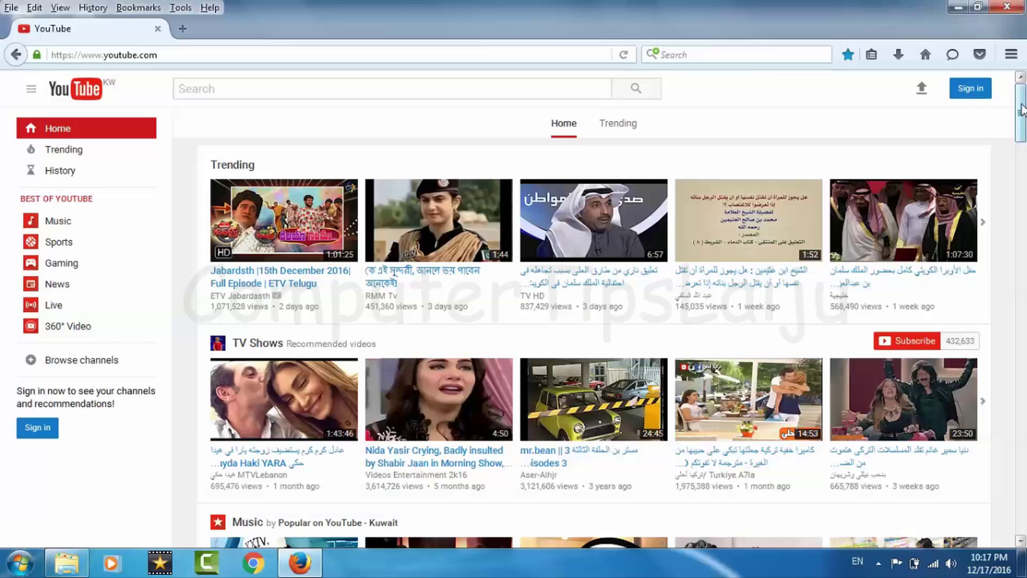
click(1010, 12)
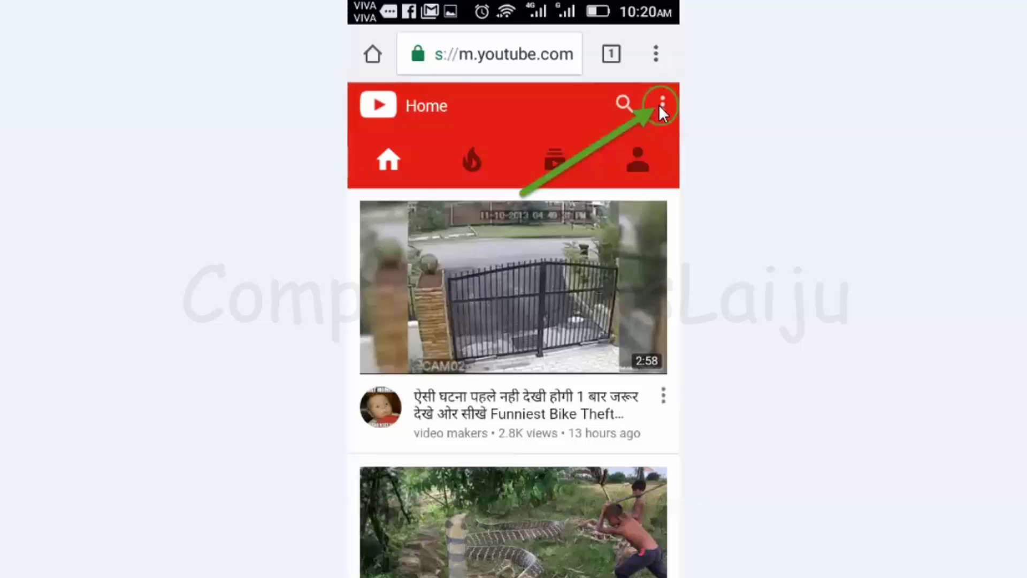
Step: Open the three-dot options menu in the m.youtube.com header
click(662, 107)
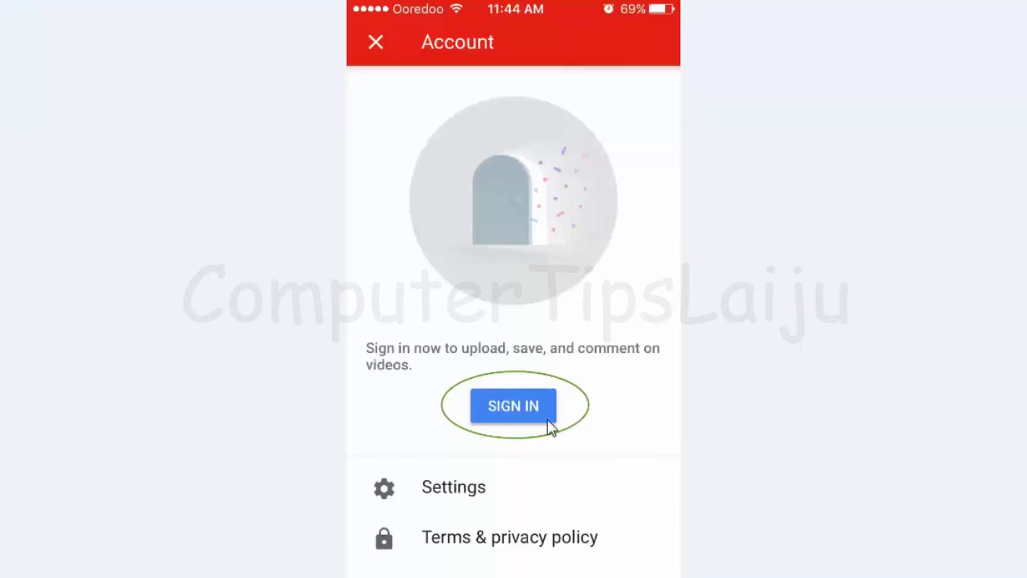
Step: Sign in to the YouTube iOS app and open Settings from the avatar menu
click(485, 408)
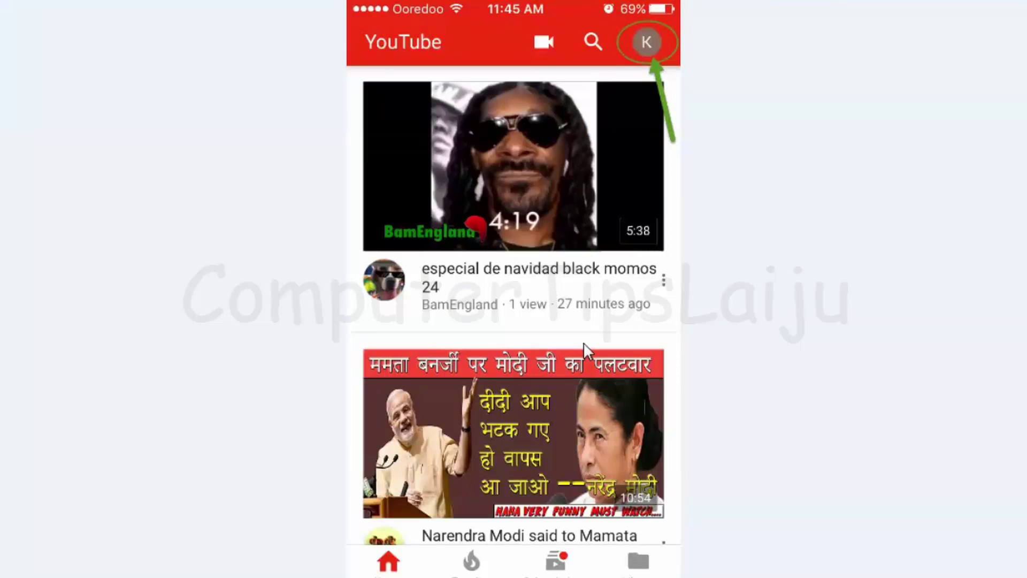
click(650, 45)
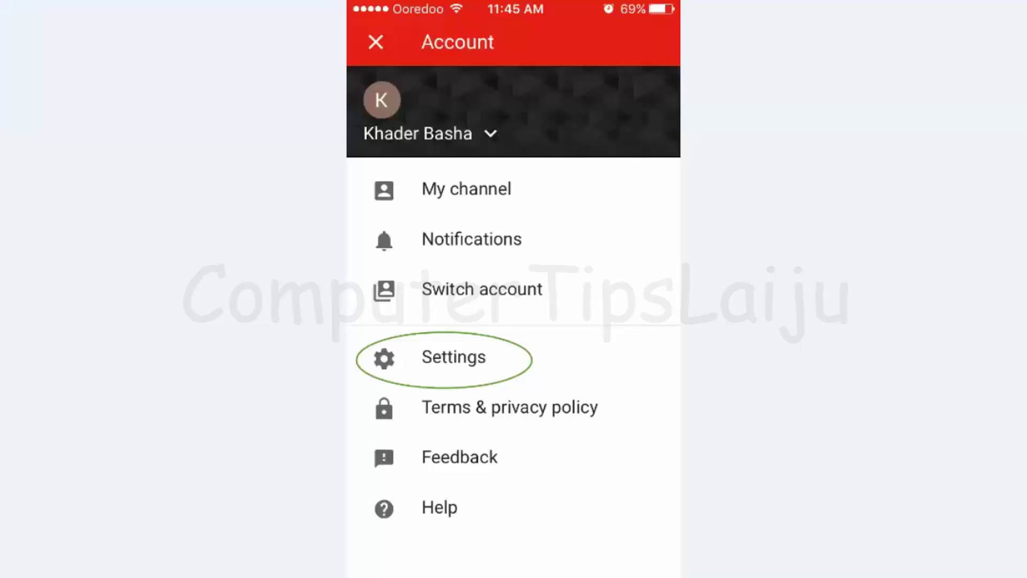
click(453, 356)
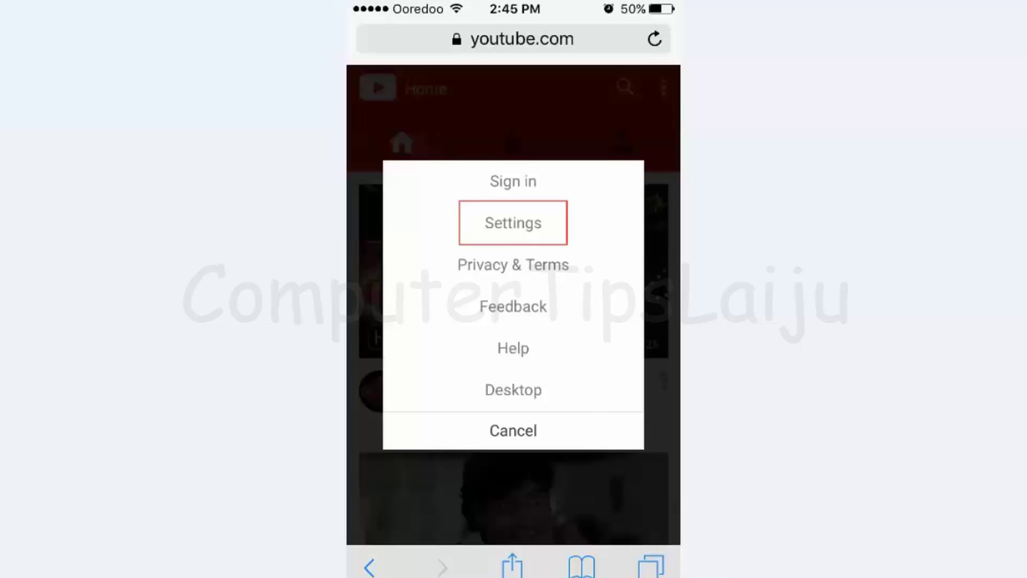
Step: Turn Restricted Mode on from the mobile site's Settings page
click(512, 223)
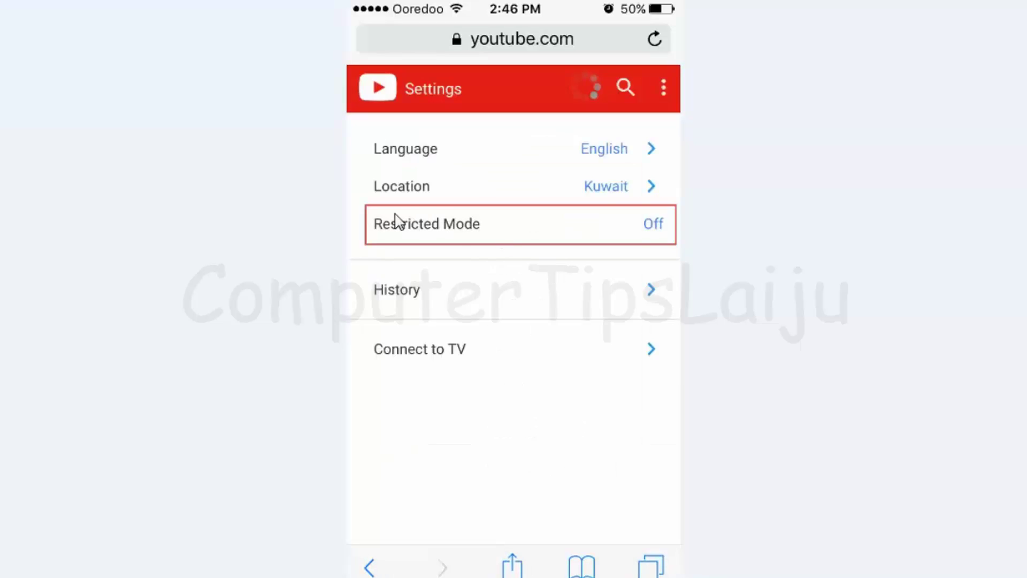
click(660, 233)
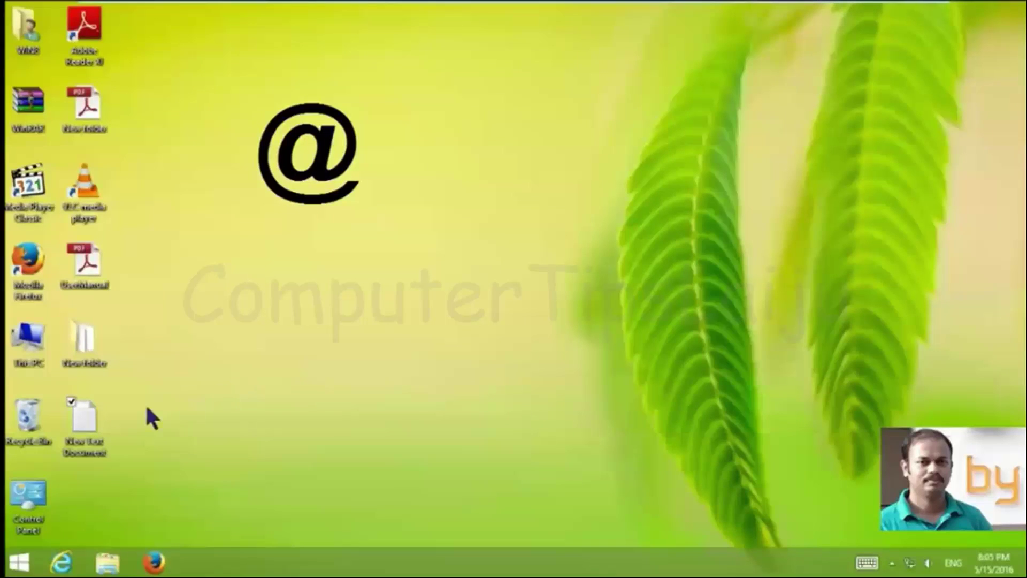
Step: Open New Text Document and type "" on line one and " " " " on line two
double_click(85, 415)
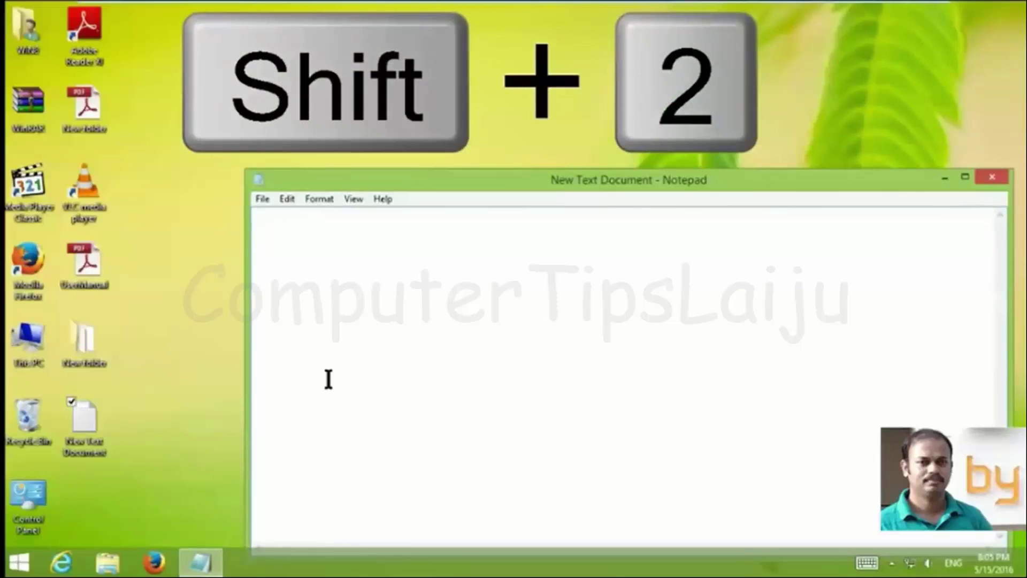
text("")
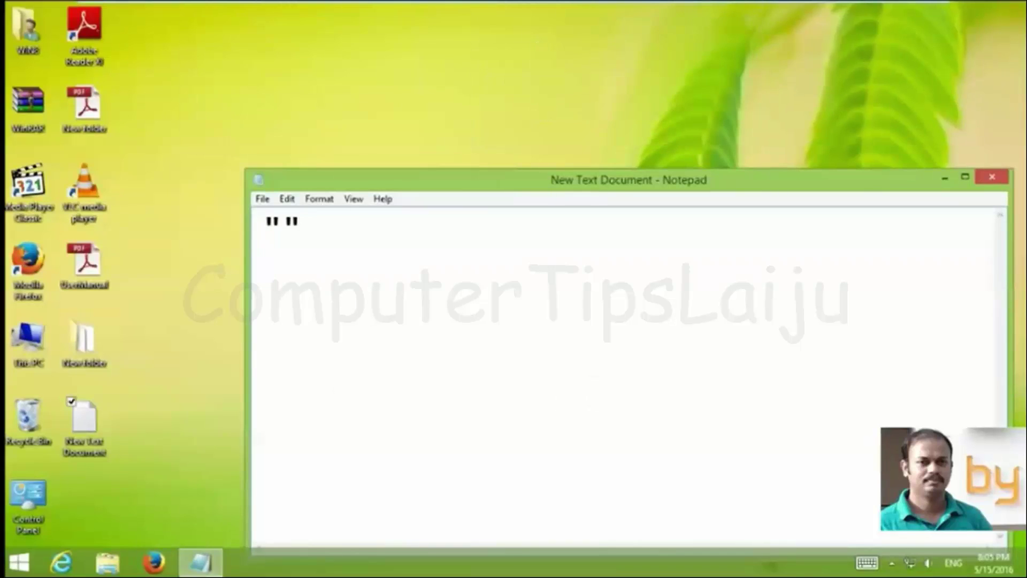
key(Return)
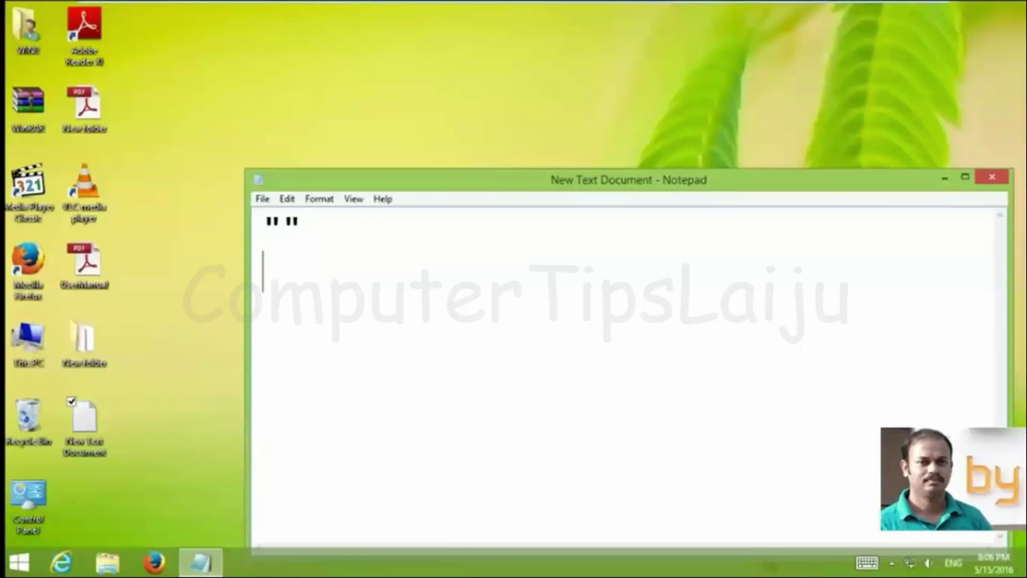
text(" " " ")
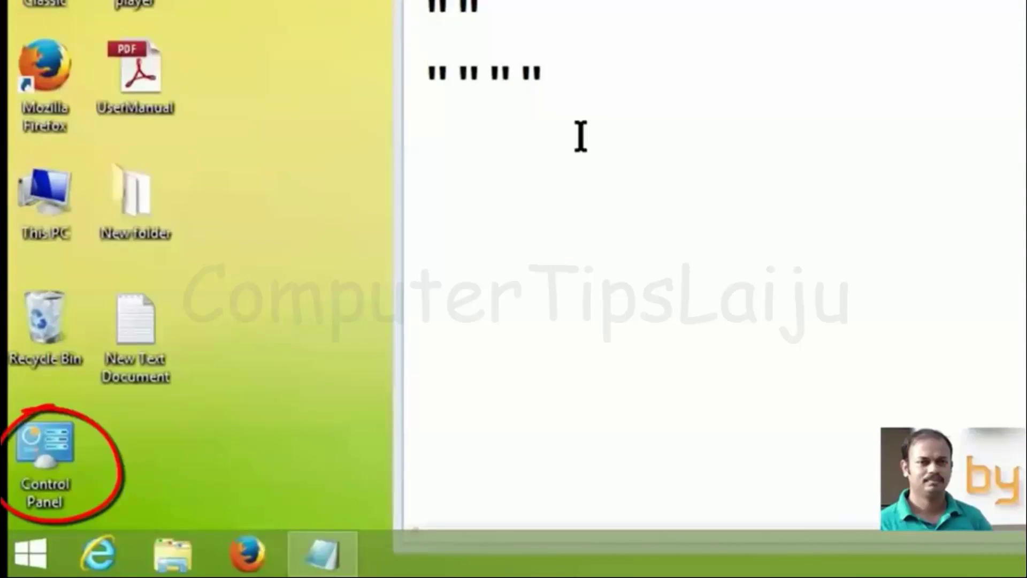